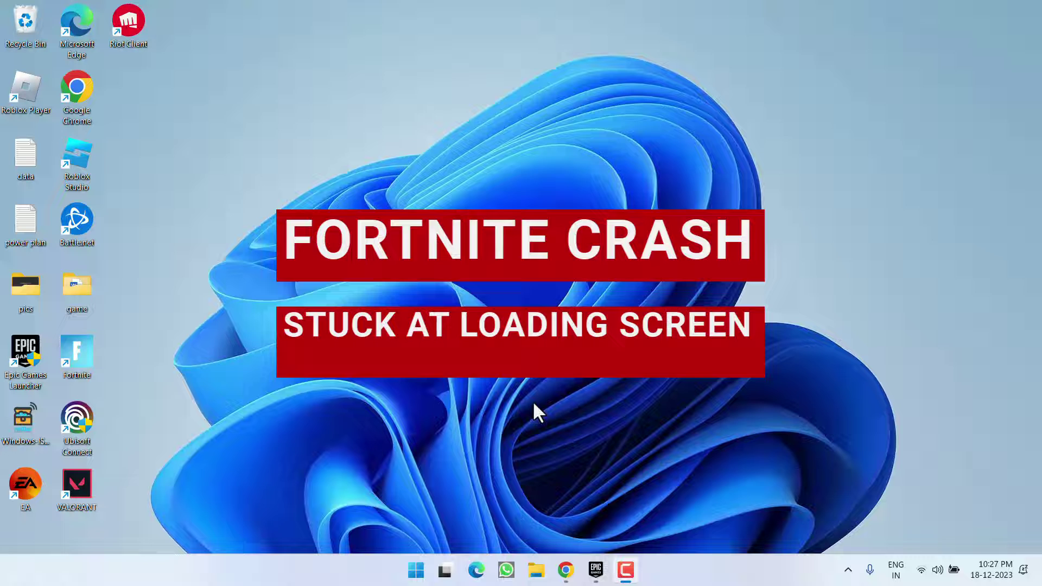
Restore the Epic Games Launcher window from the taskbar to show the Library
left_click(596, 570)
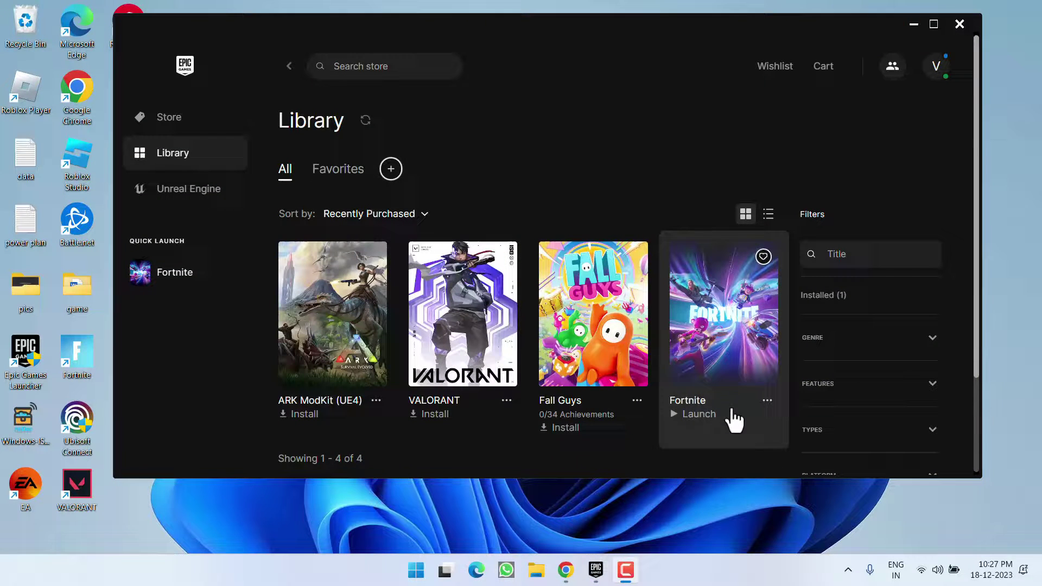
Open the Manage panel from the Fortnite card's '...' menu
left_click(767, 402)
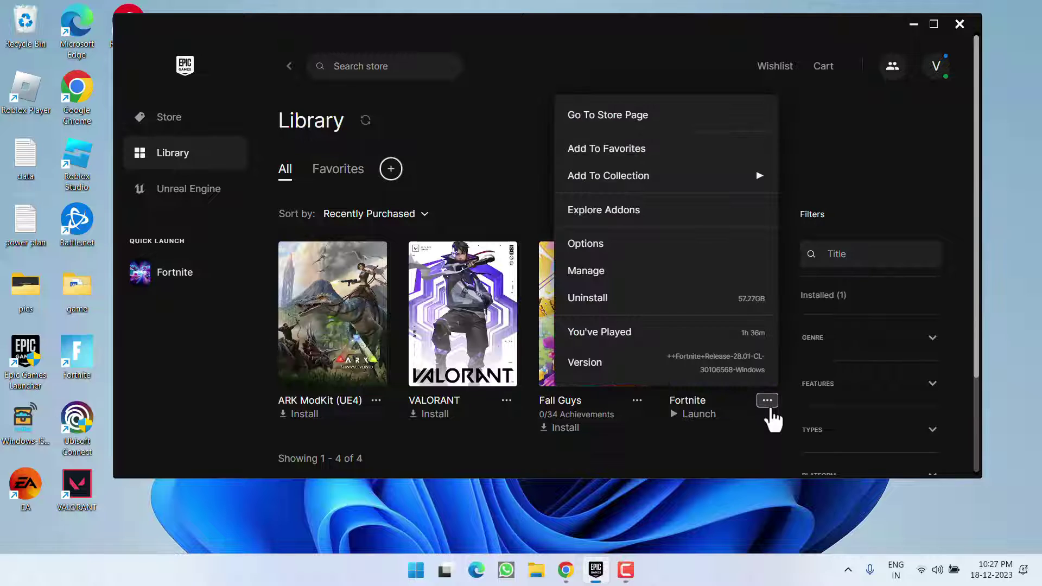
left_click(613, 274)
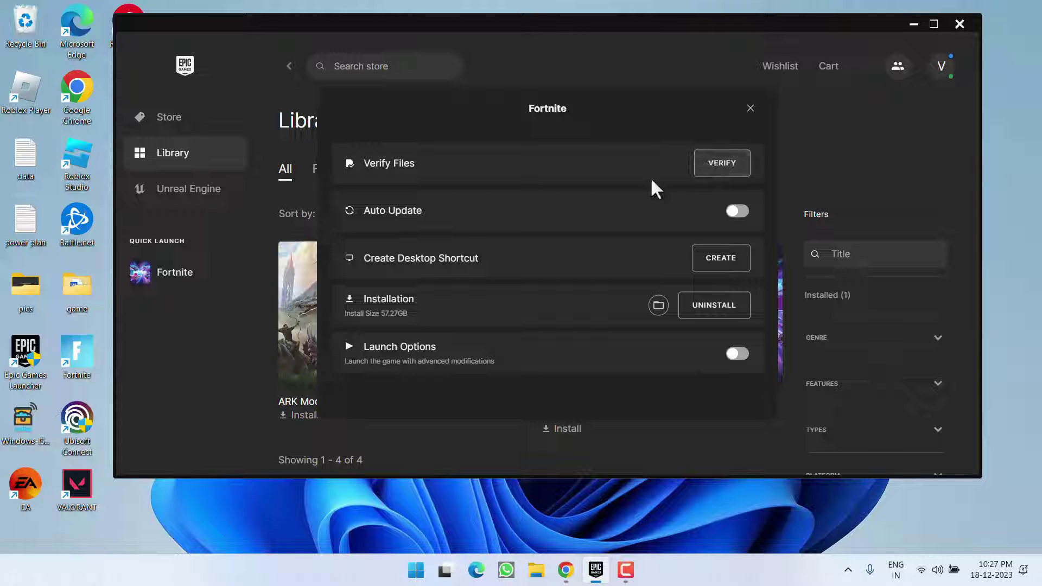
Open Fortnite's install folder and navigate to FortniteGame\Binaries\Win64
left_click(659, 306)
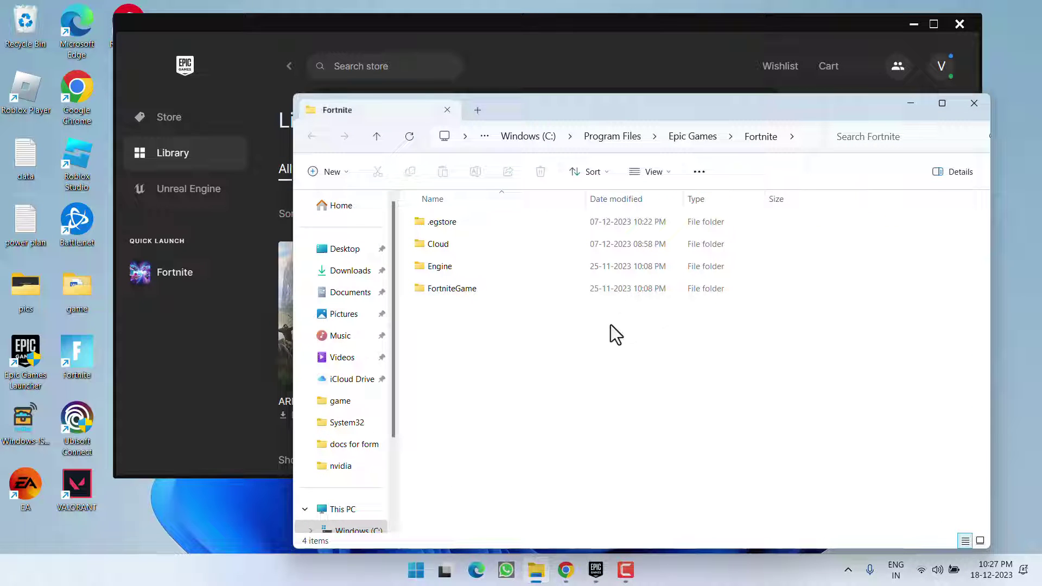
double_click(448, 289)
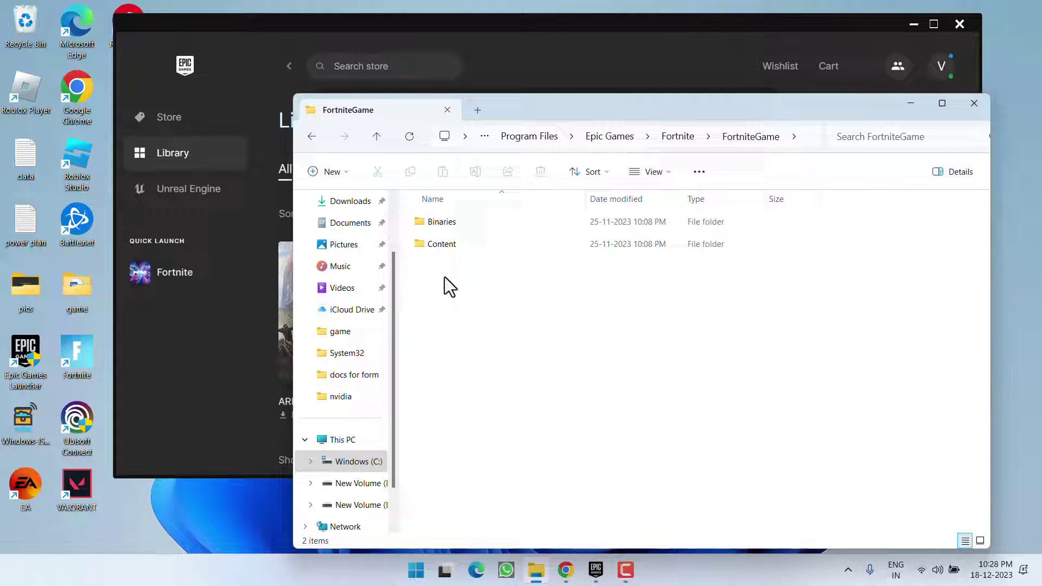
double_click(450, 229)
left_click(446, 246)
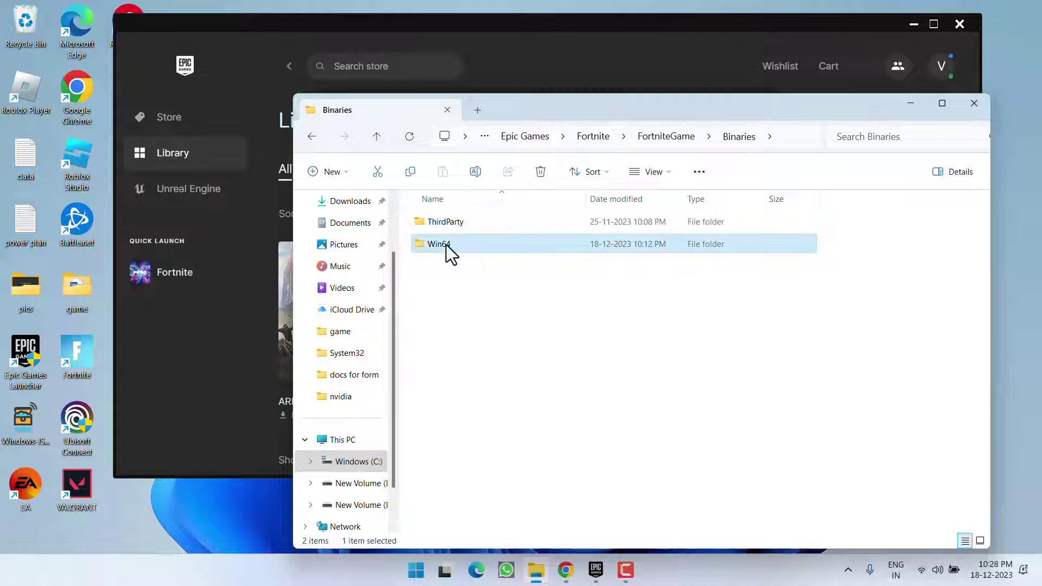
double_click(446, 246)
Locate FortniteLauncher in the Win64 folder and bring up its context menu
scroll(467, 347, "down", 3)
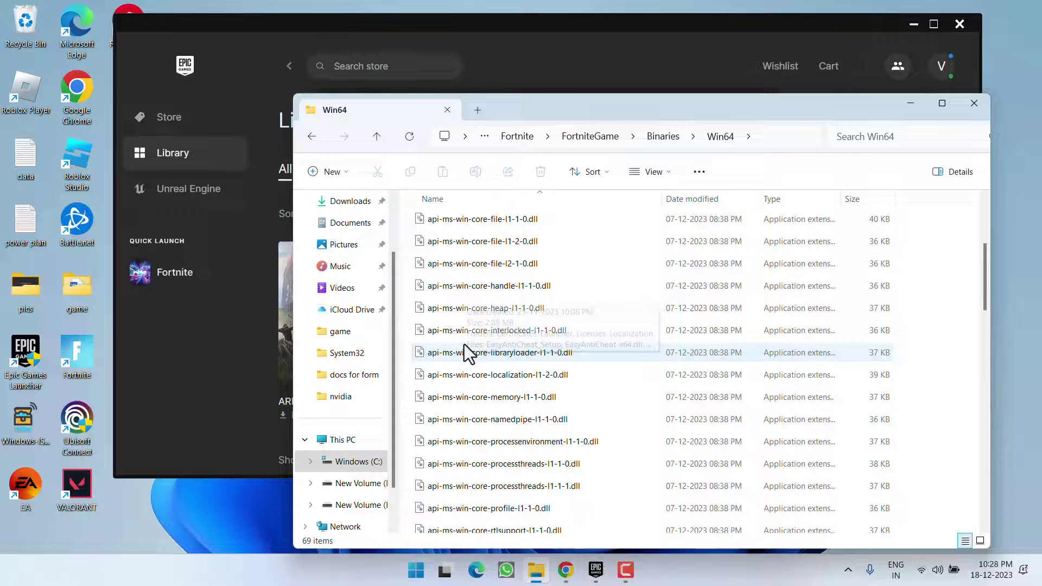
scroll(474, 406, "down", 9)
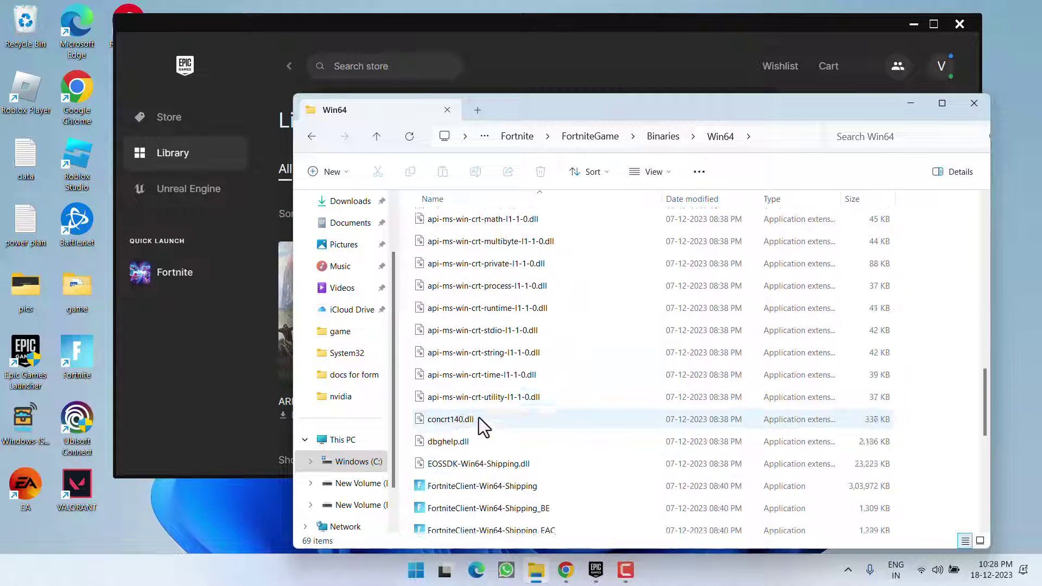
scroll(479, 419, "down", 4)
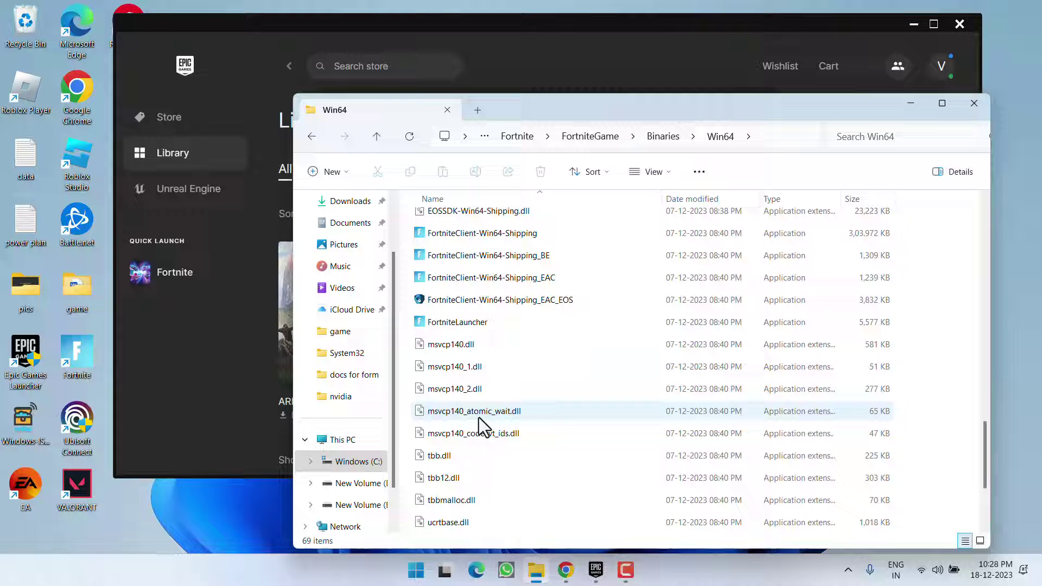
left_click(456, 323)
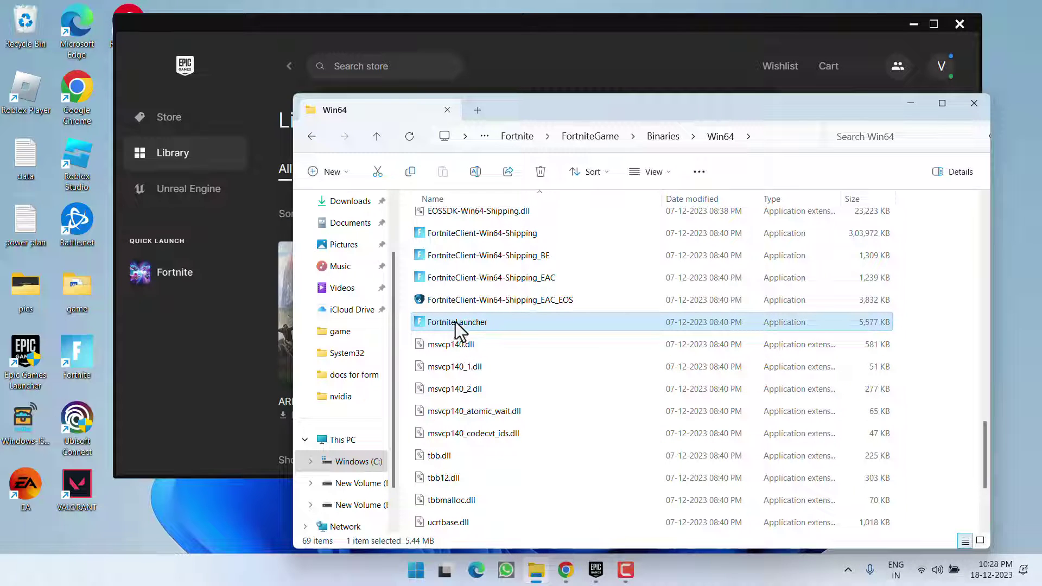
right_click(456, 327)
Enable 'Run this program as an administrator' in FortniteLauncher's Compatibility properties and apply it
left_click(513, 257)
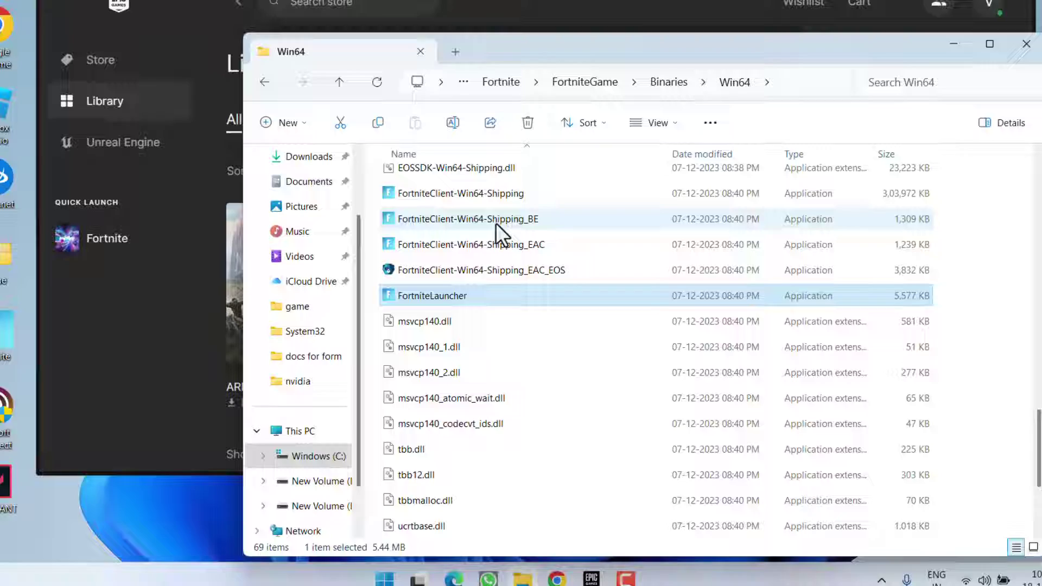
left_click(568, 169)
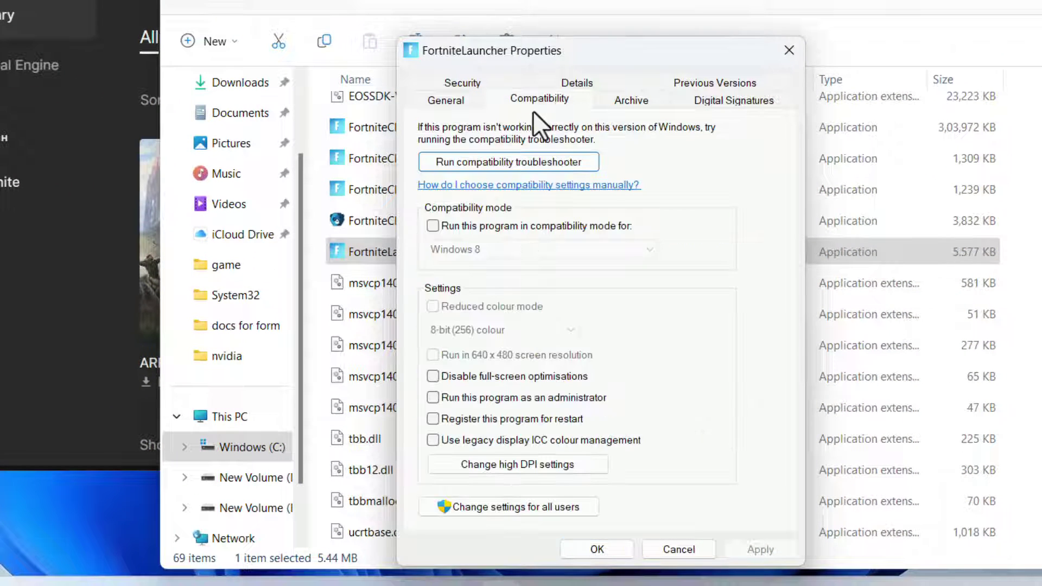
left_click(488, 399)
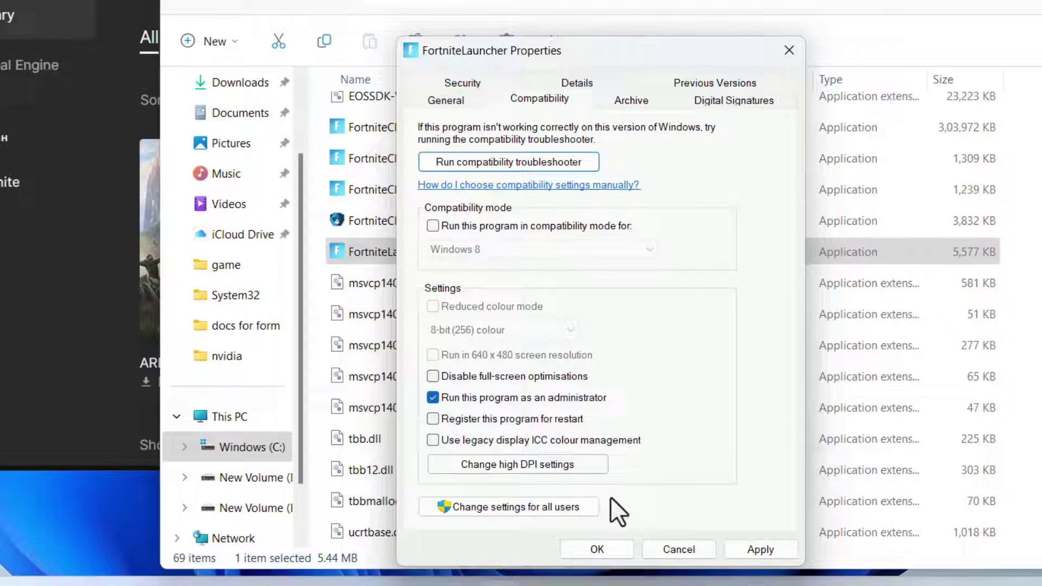
left_click(756, 549)
left_click(600, 553)
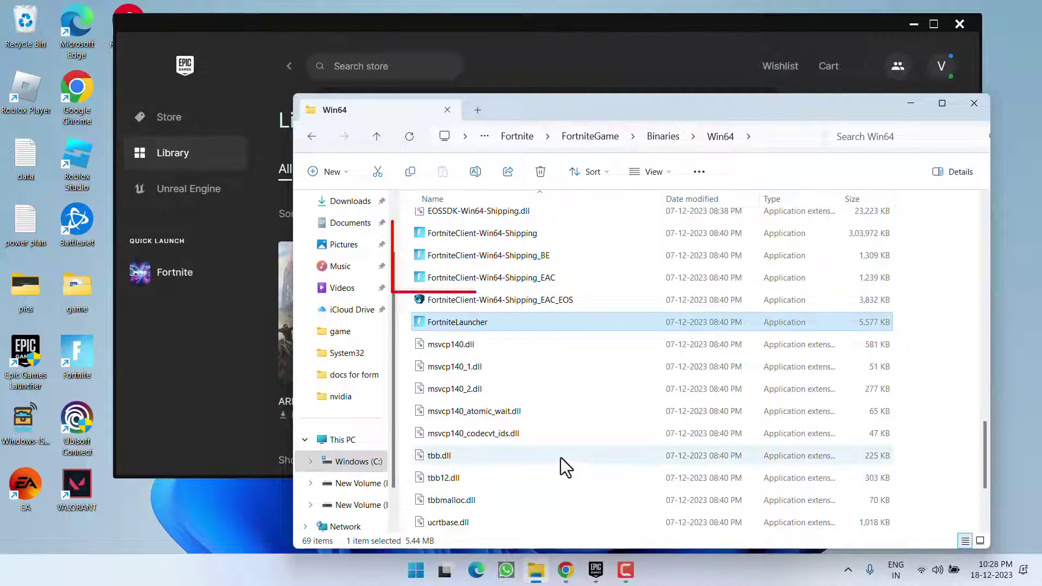
Select FortniteClient-Win64-Shipping, then the _BE and _EAC versions in turn
left_click(504, 237)
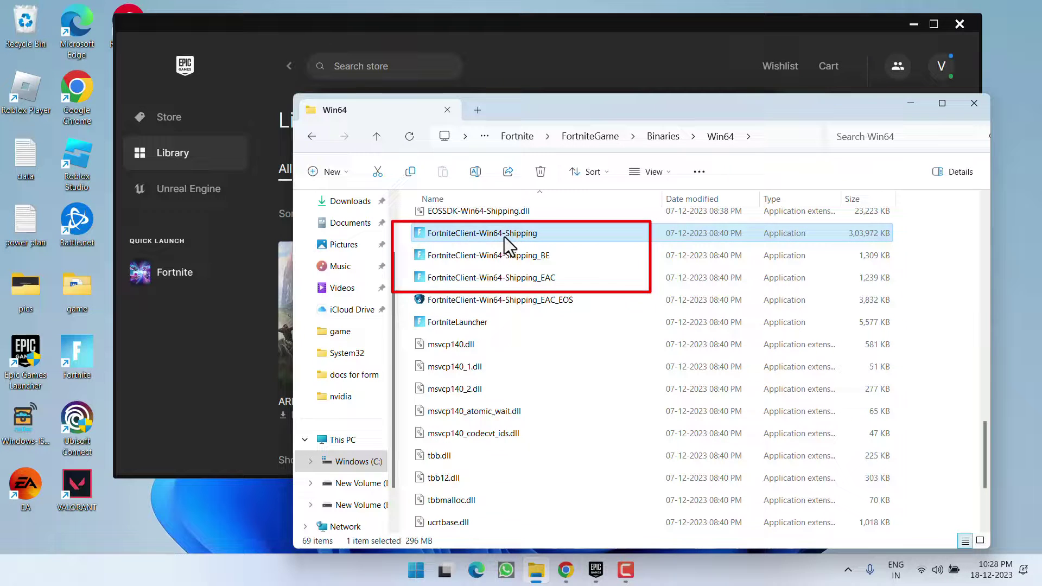
left_click(509, 255)
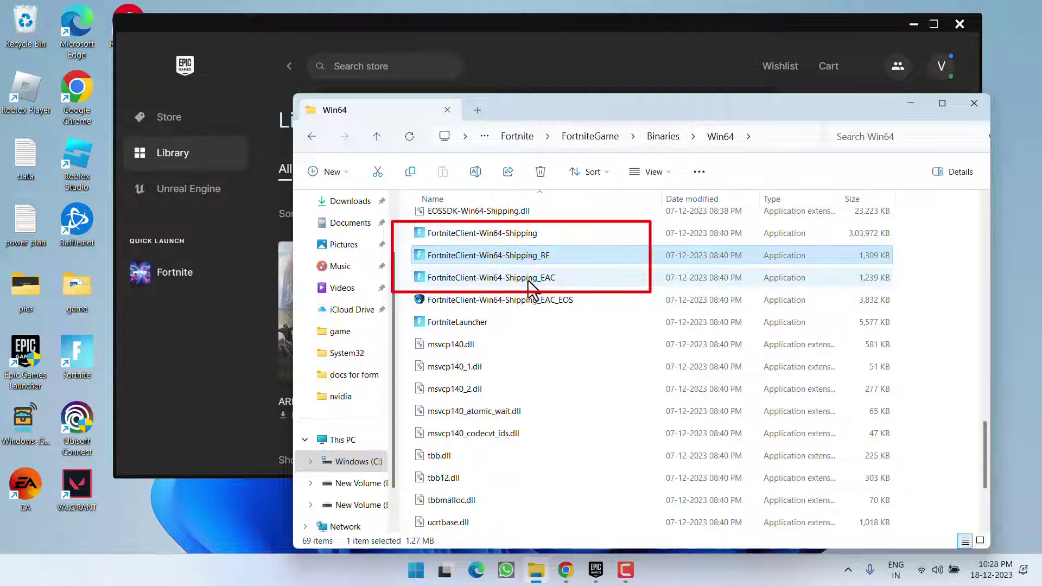
left_click(529, 278)
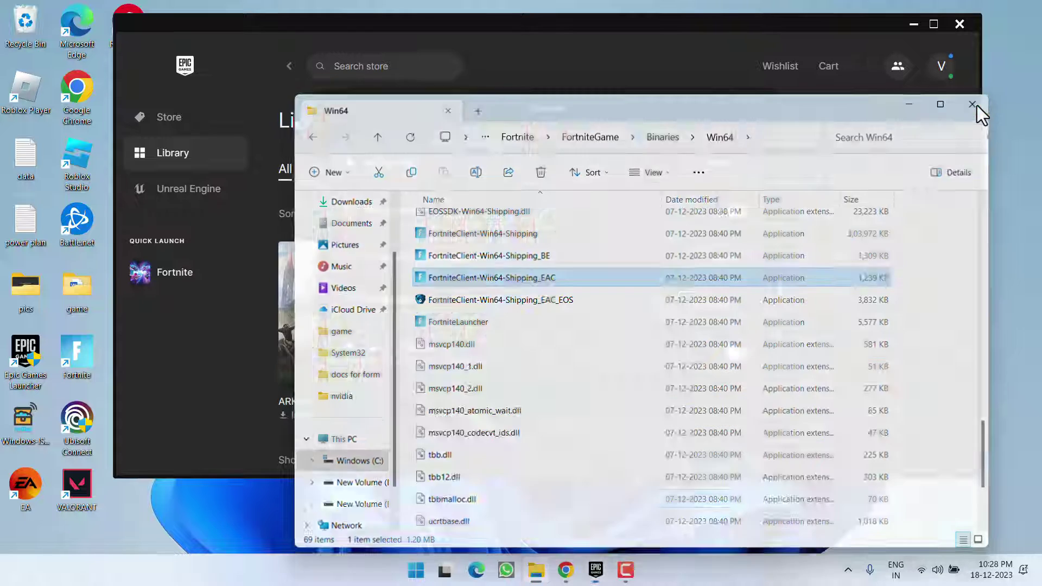
Close the Win64 folder and Fortnite's Manage panel, then minimize the launcher
left_click(976, 104)
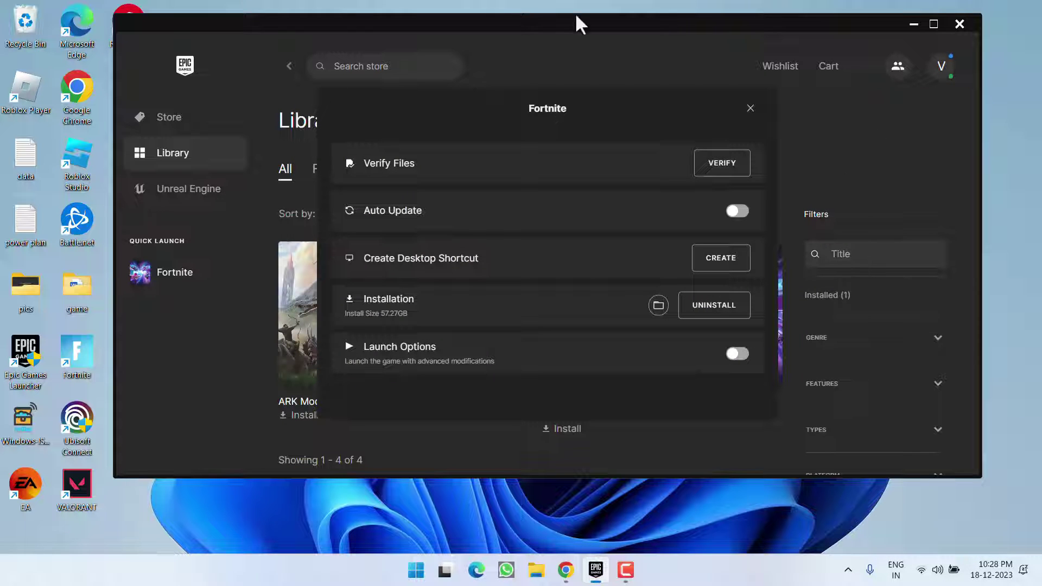
left_click(749, 109)
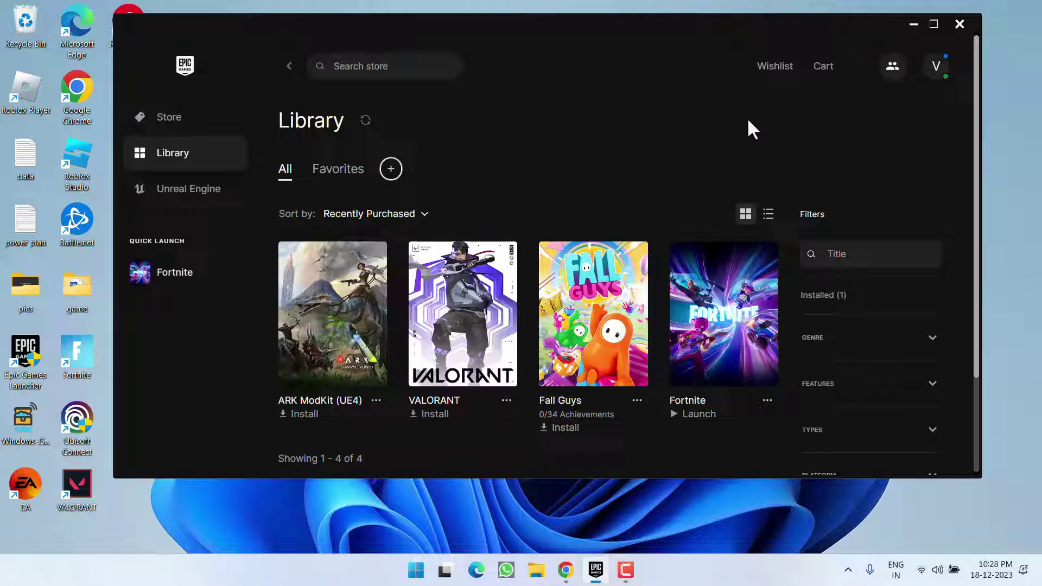
left_click(907, 22)
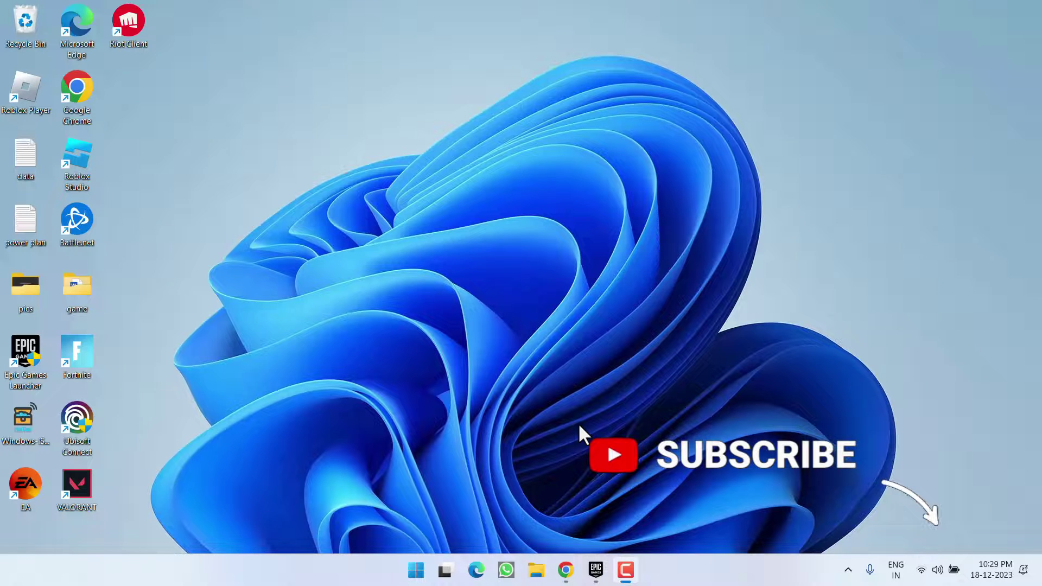
Open Settings with Win+I and go to Windows Update's advanced Optional updates page
key("super+i")
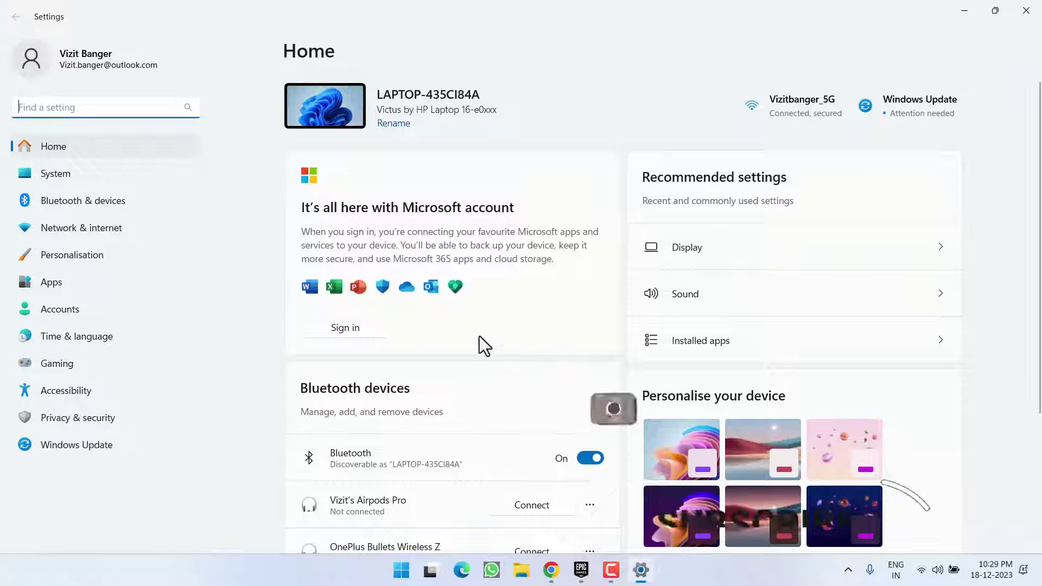
left_click(76, 448)
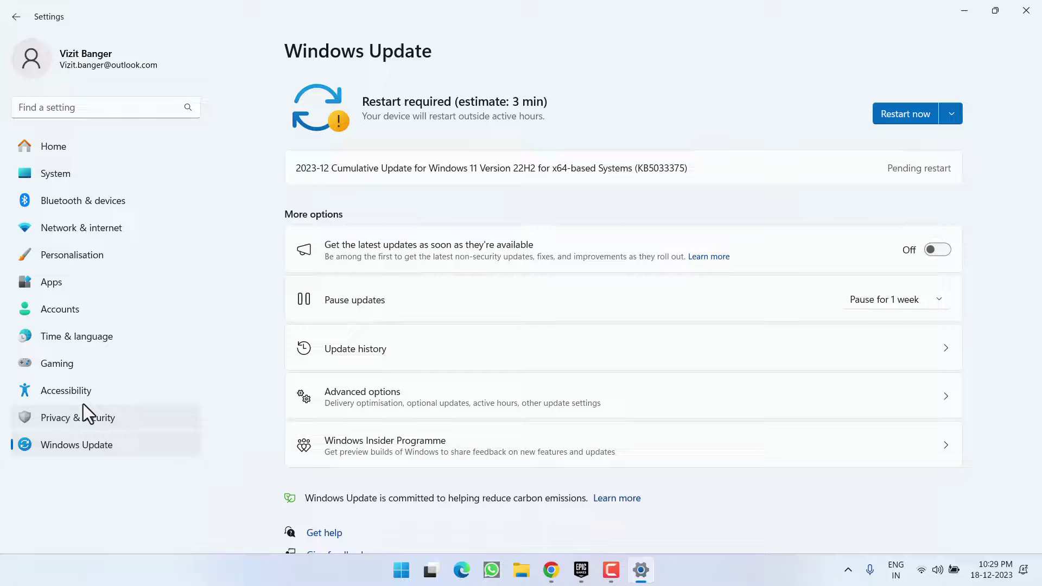
scroll(632, 111, "down", 1)
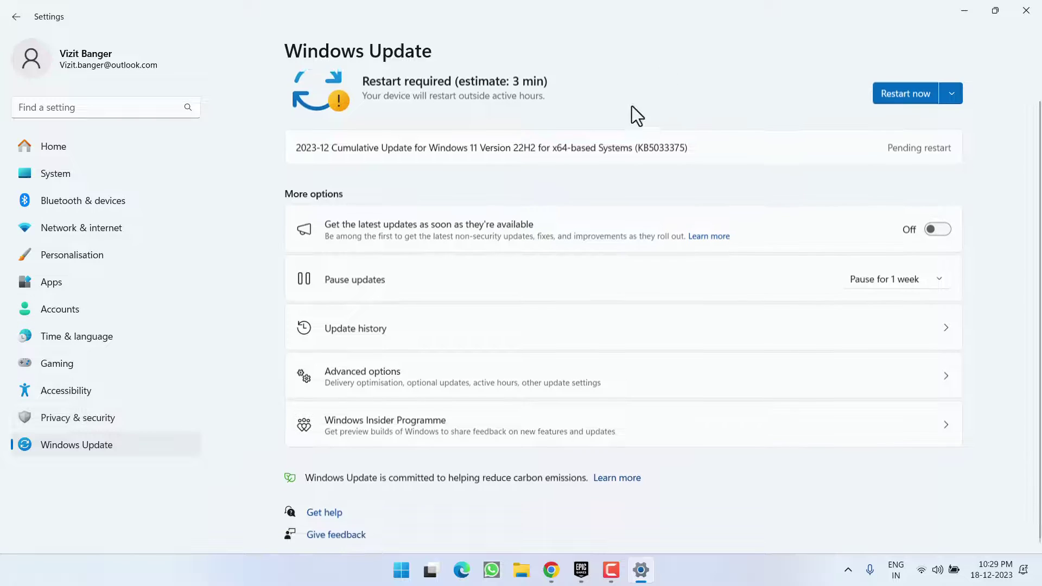
left_click(401, 370)
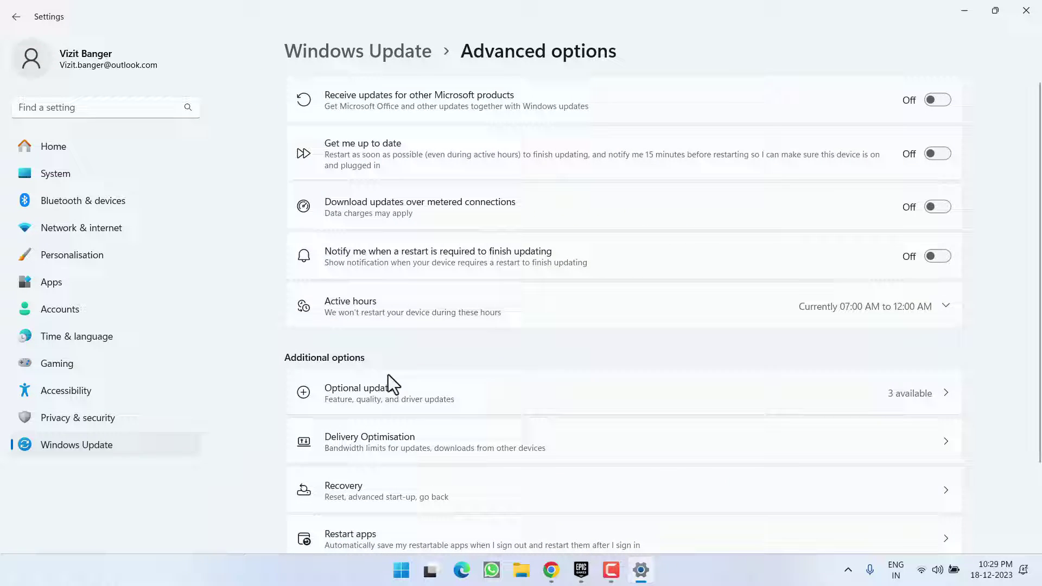
left_click(363, 396)
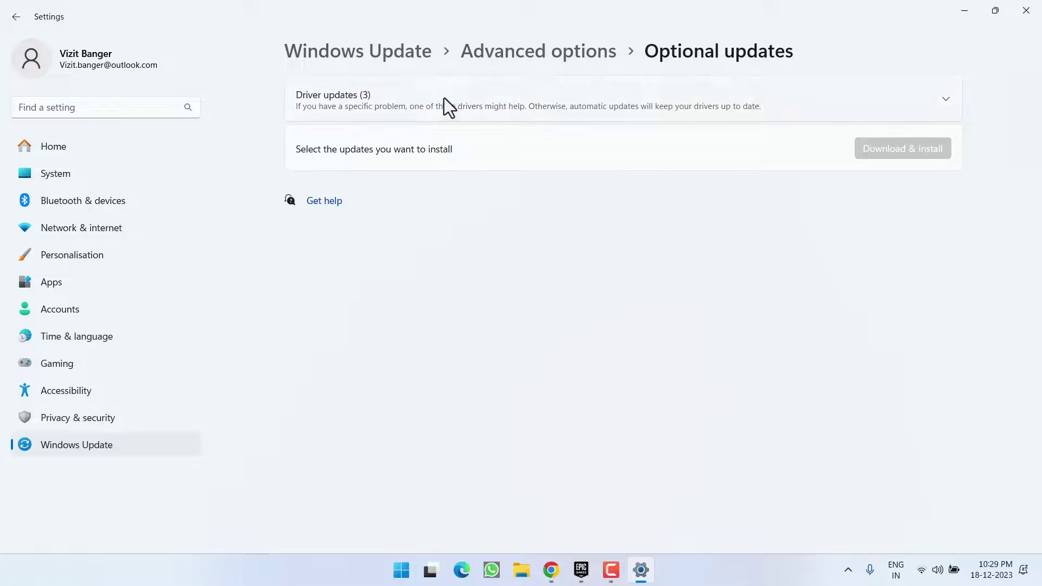
Expand Driver updates and tick all three HP driver updates
left_click(466, 93)
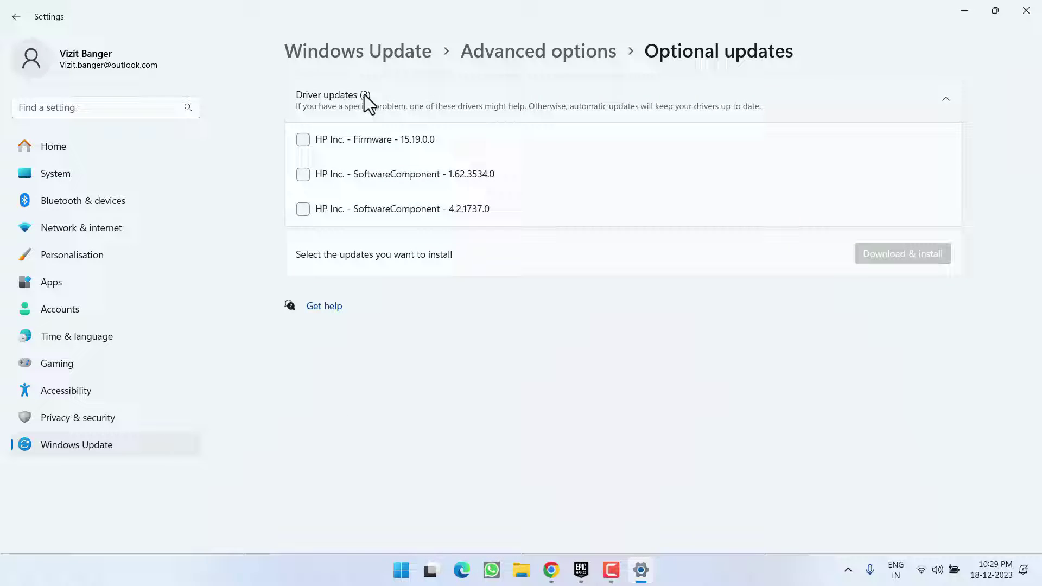
left_click(314, 146)
left_click(310, 177)
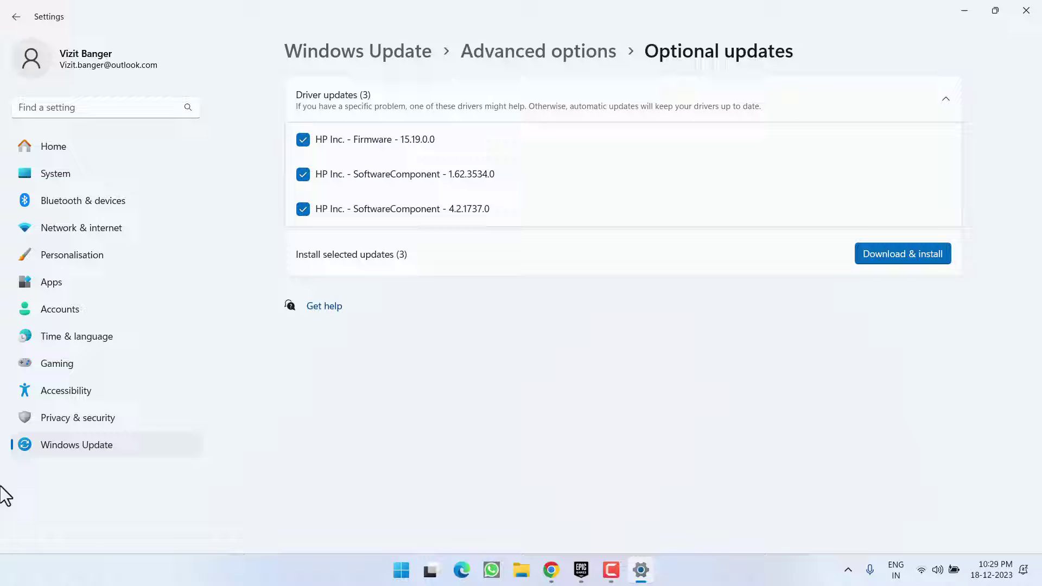
Check the Game Bar page under Gaming settings, then return to Gaming
left_click(71, 365)
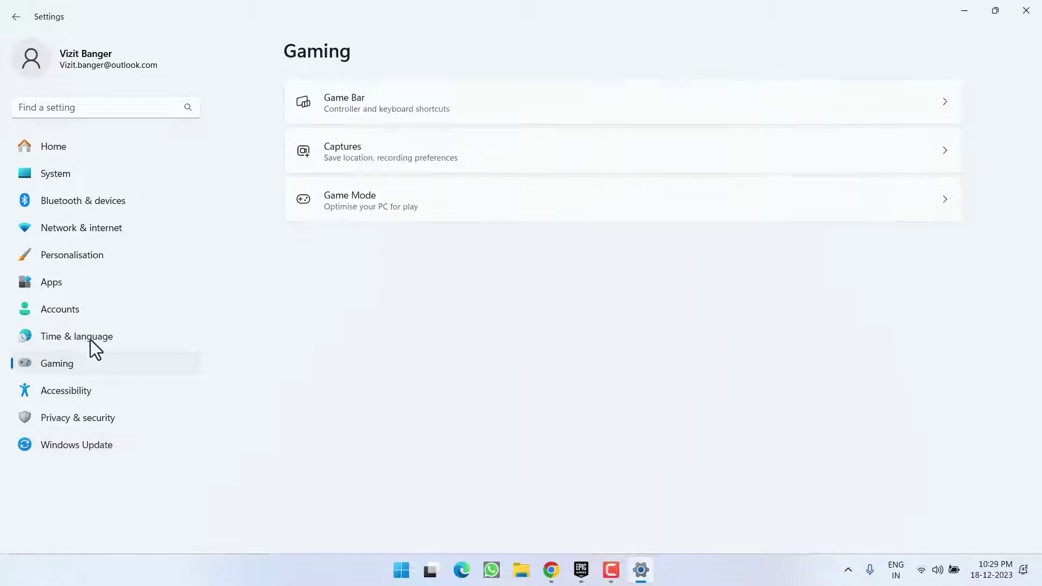
left_click(475, 112)
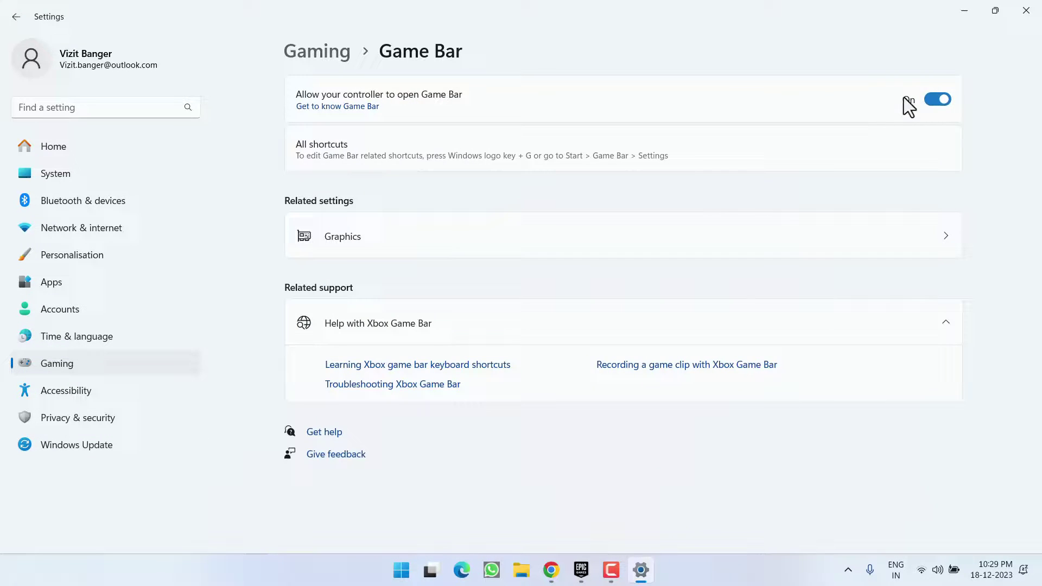
left_click(16, 17)
Switch Game Mode off and minimize Settings
left_click(427, 201)
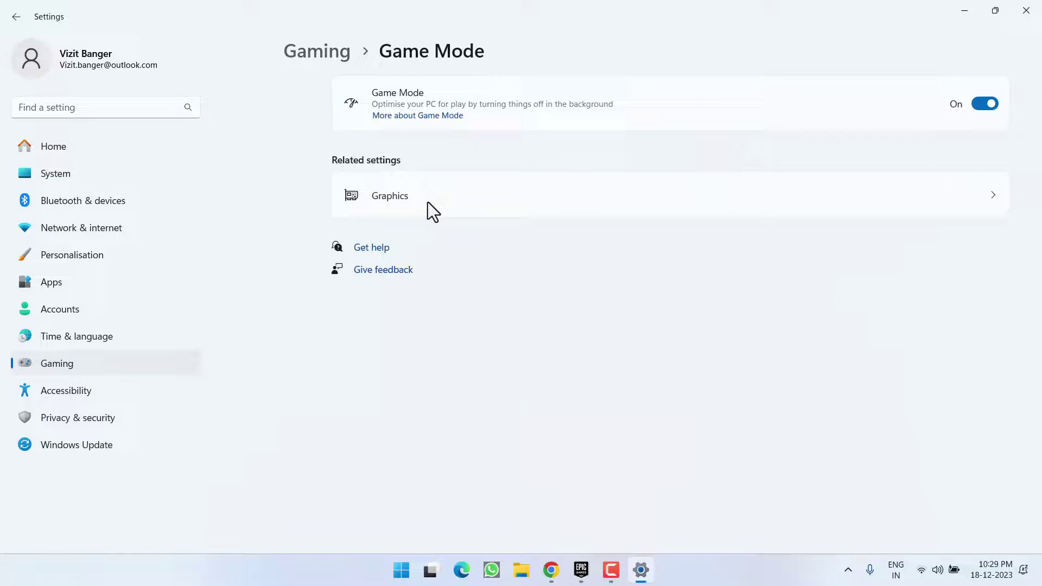
left_click(930, 104)
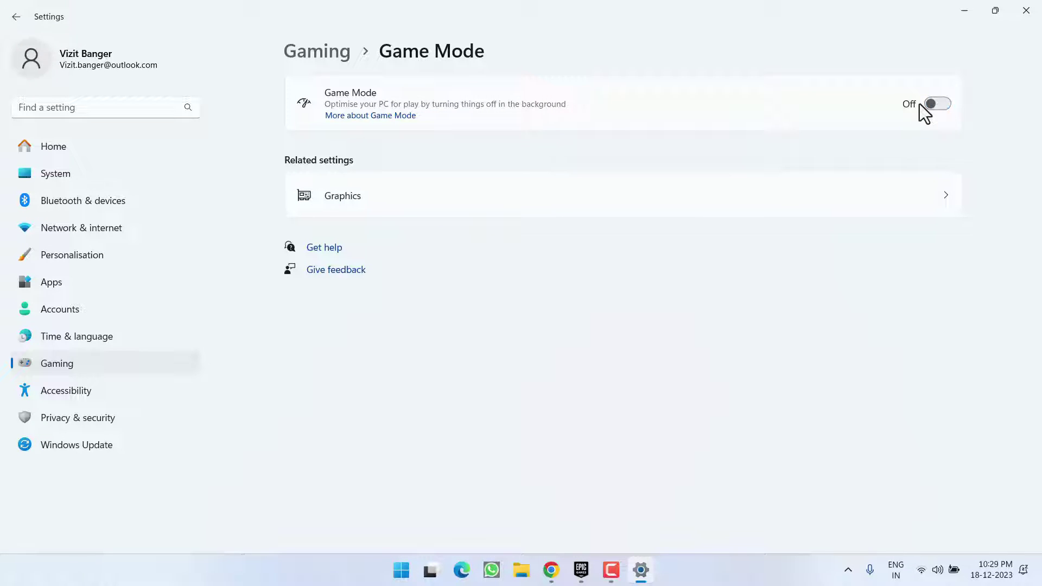
left_click(970, 9)
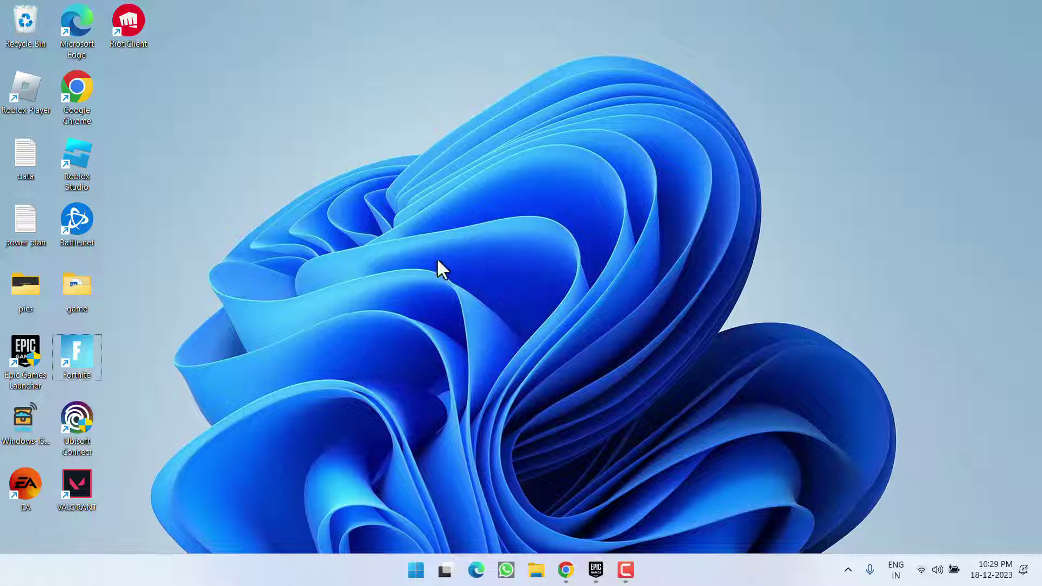
Launch Fortnite from the Epic Games Launcher Library
left_click(595, 569)
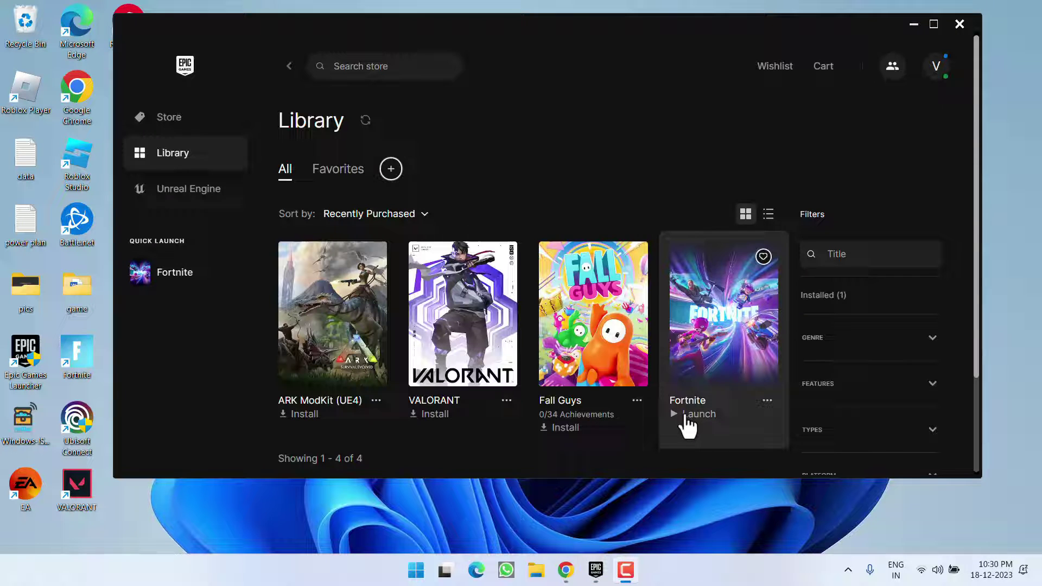
left_click(685, 417)
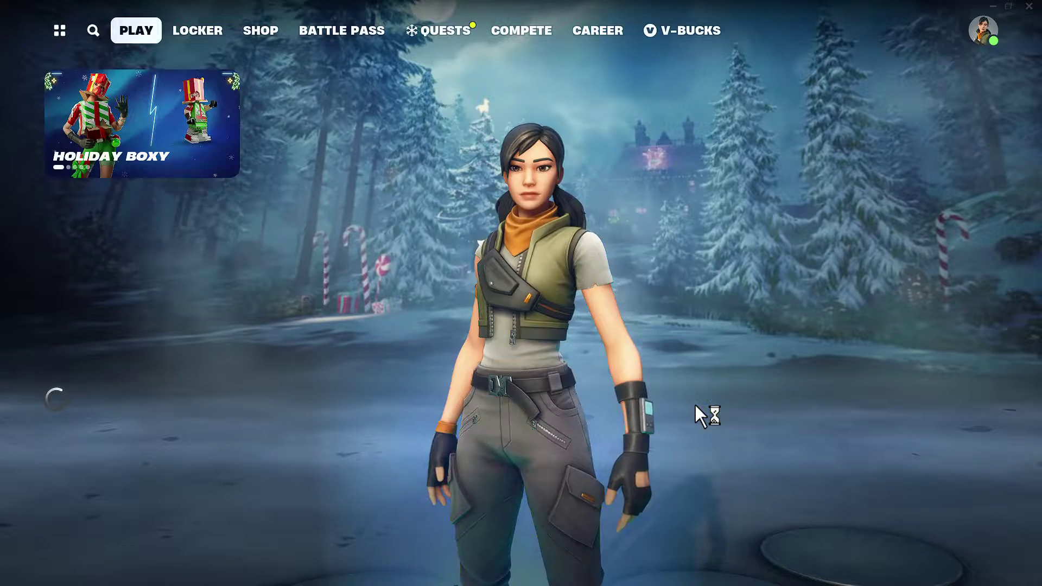
Open Fortnite's Settings from the side panel's main menu
left_click(984, 34)
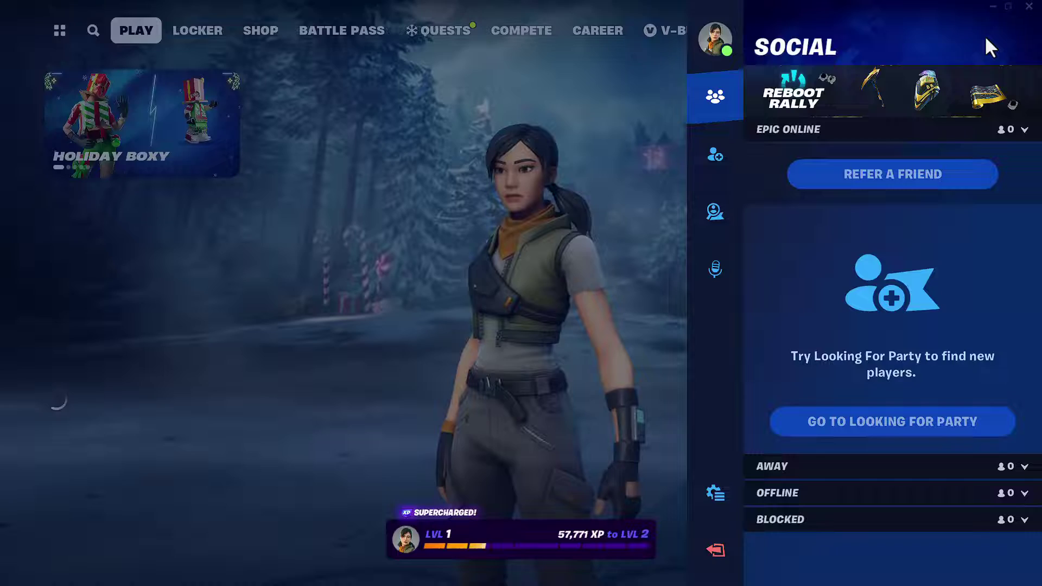
left_click(717, 488)
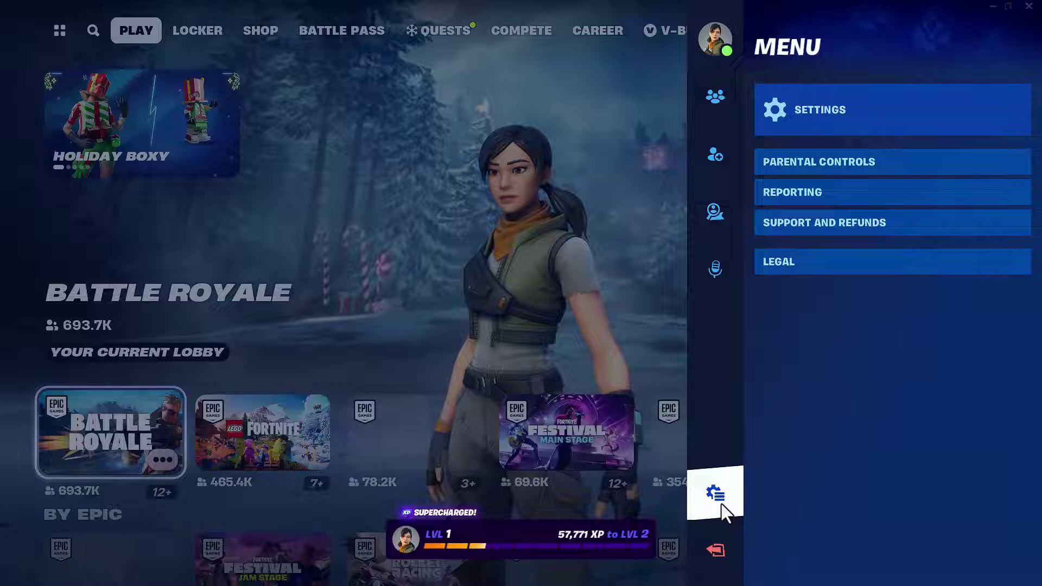
left_click(837, 131)
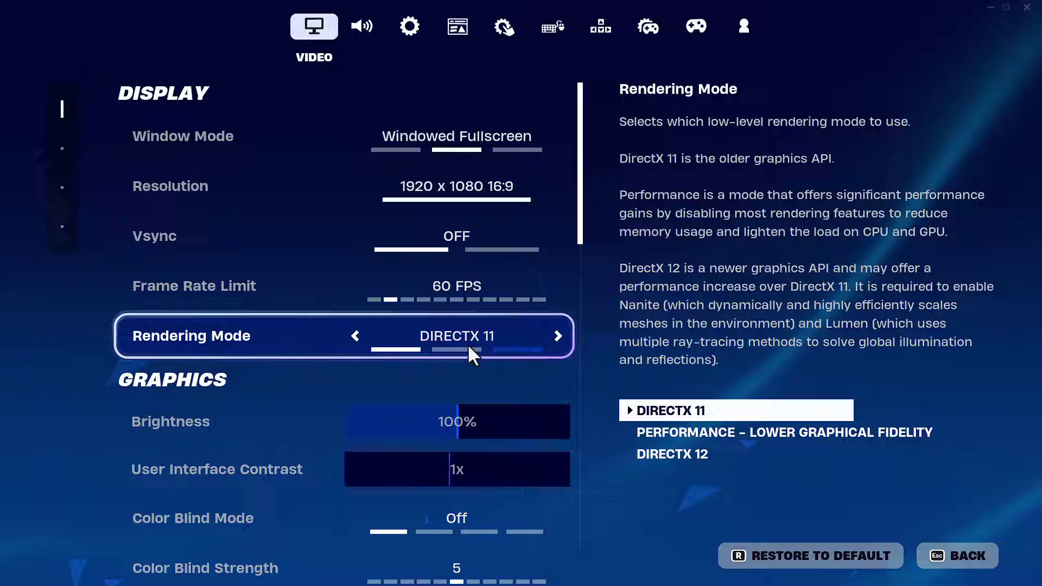
Cycle the Rendering Mode options and leave it on DirectX 11
left_click(557, 336)
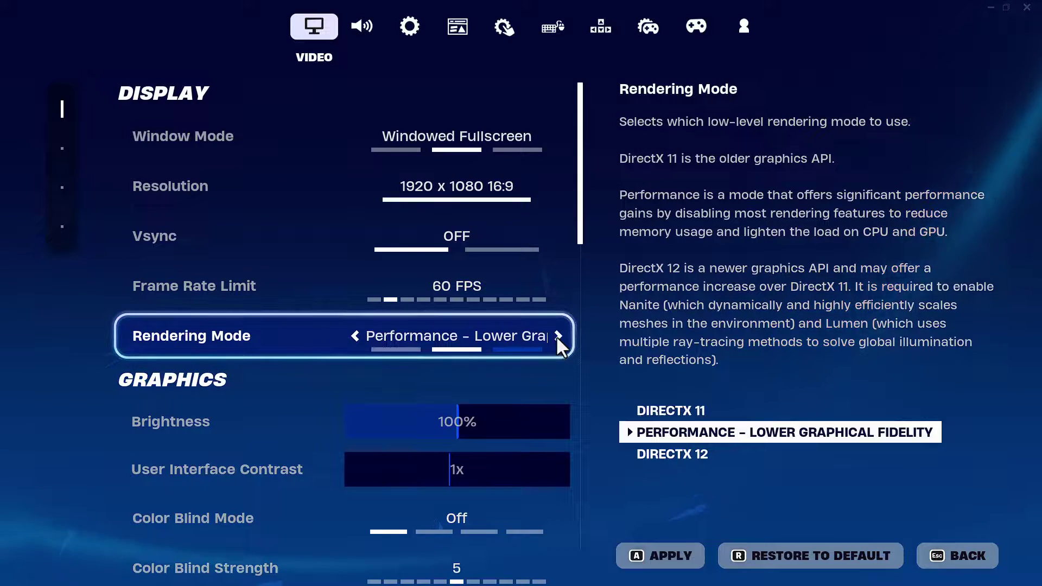
left_click(557, 336)
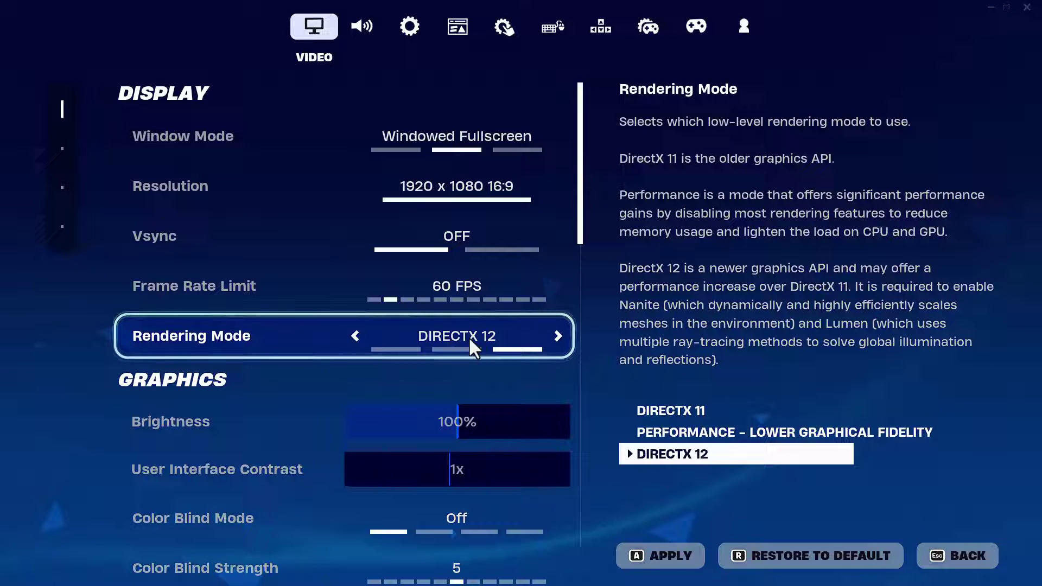
left_click(356, 337)
left_click(356, 337)
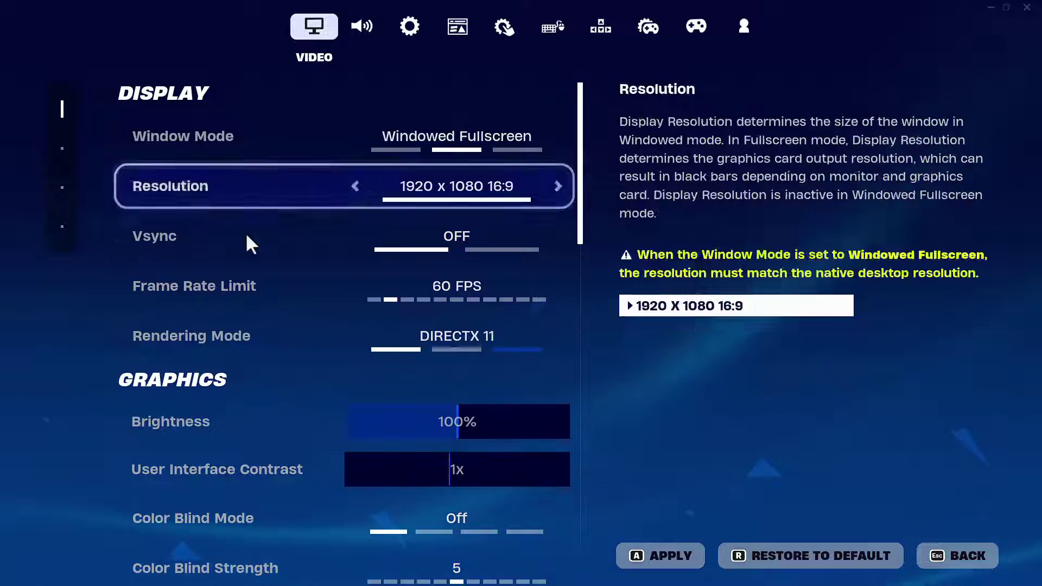
Apply the Motion Blur off, High preset and TSR Low settings, declining the game restart
scroll(255, 304, "down", 4)
scroll(627, 420, "down", 5)
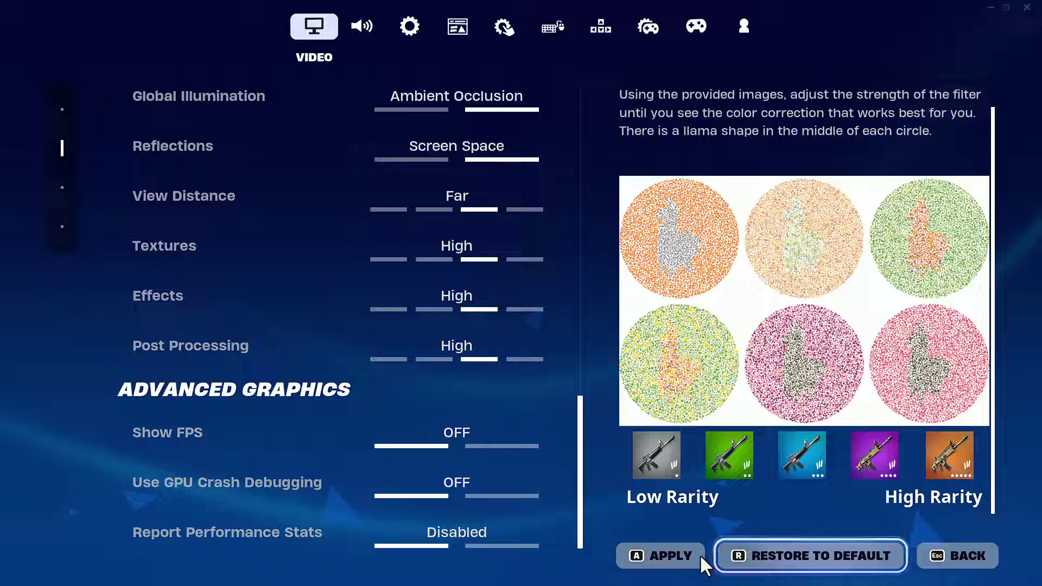
left_click(661, 559)
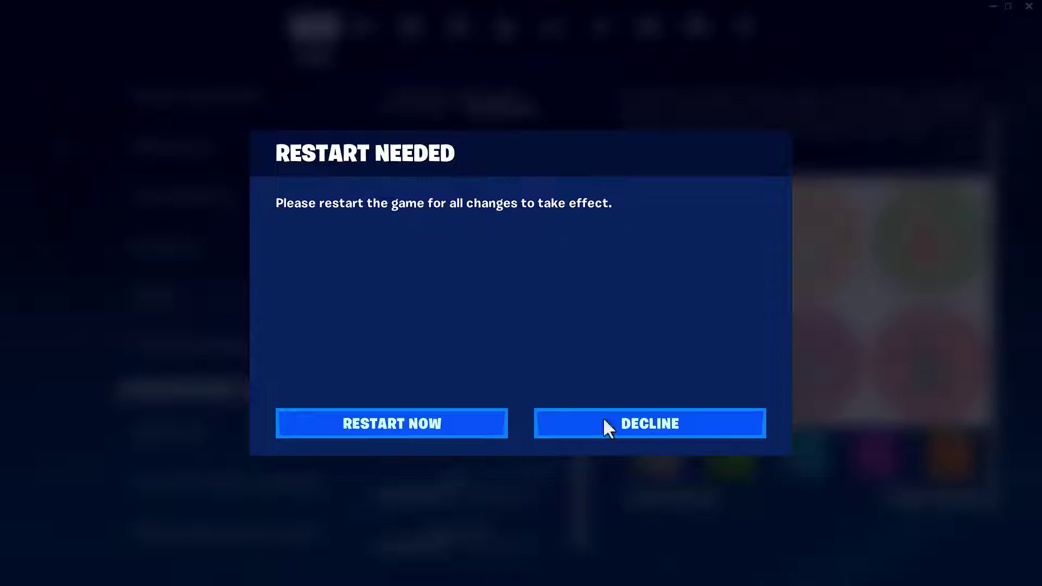
left_click(660, 421)
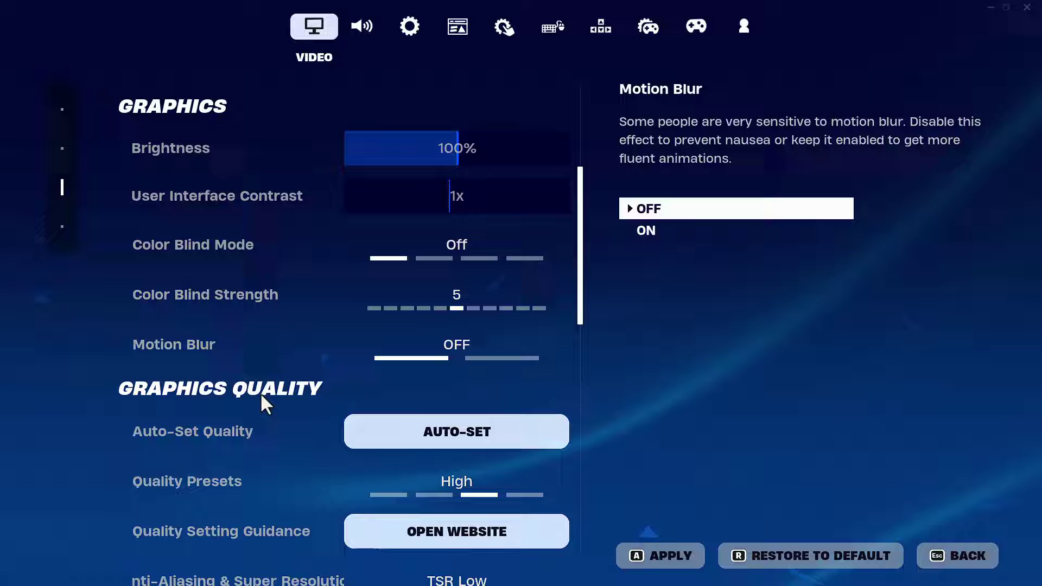
Cycle Quality Presets through Epic, High and Low, finally settling on Medium
left_click(559, 481)
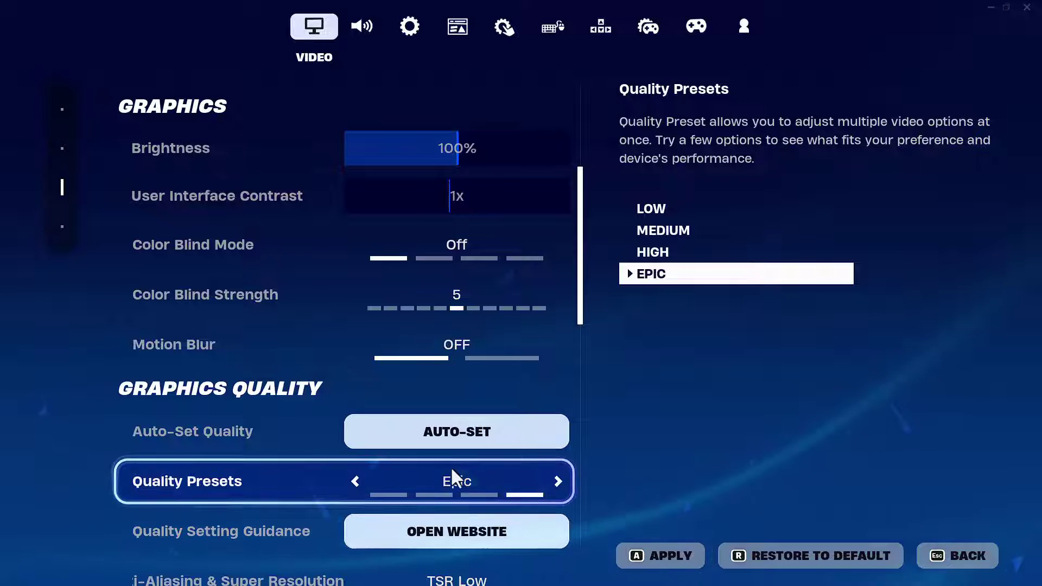
left_click(358, 481)
left_click(358, 481)
left_click(359, 480)
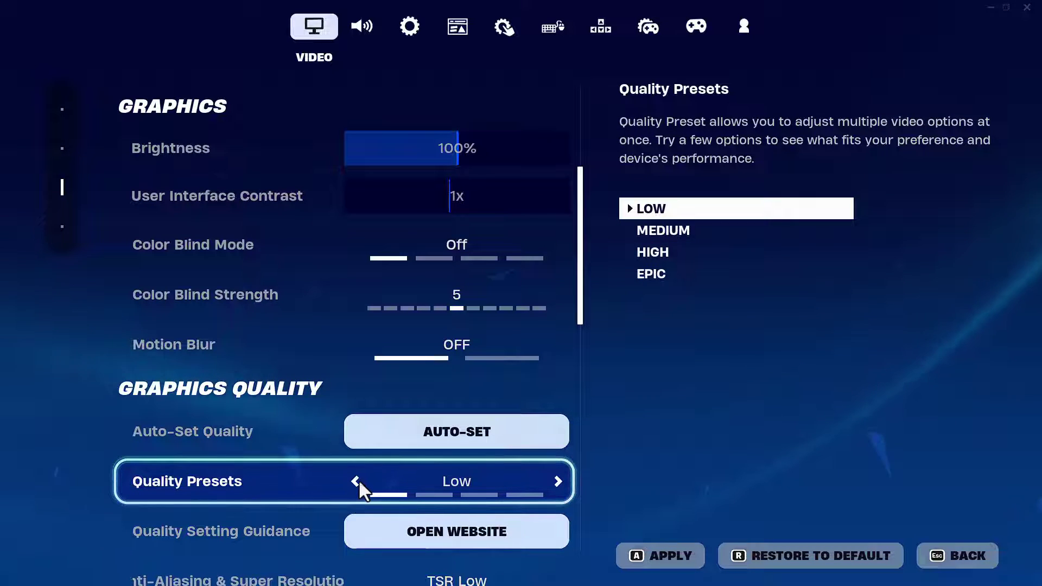
left_click(556, 480)
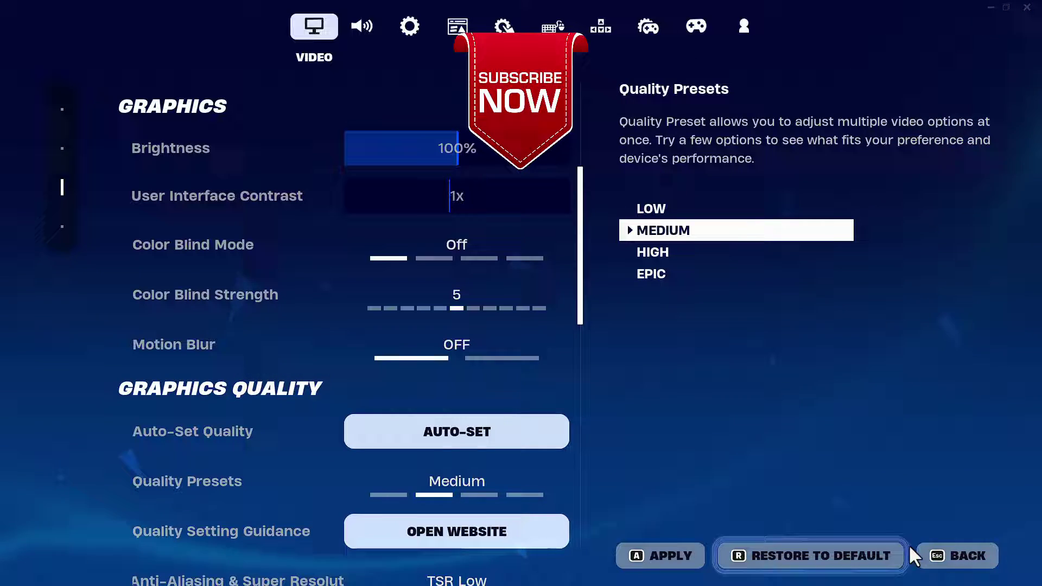
Leave settings without saving the Medium preset, then quit Fortnite to the desktop
left_click(966, 564)
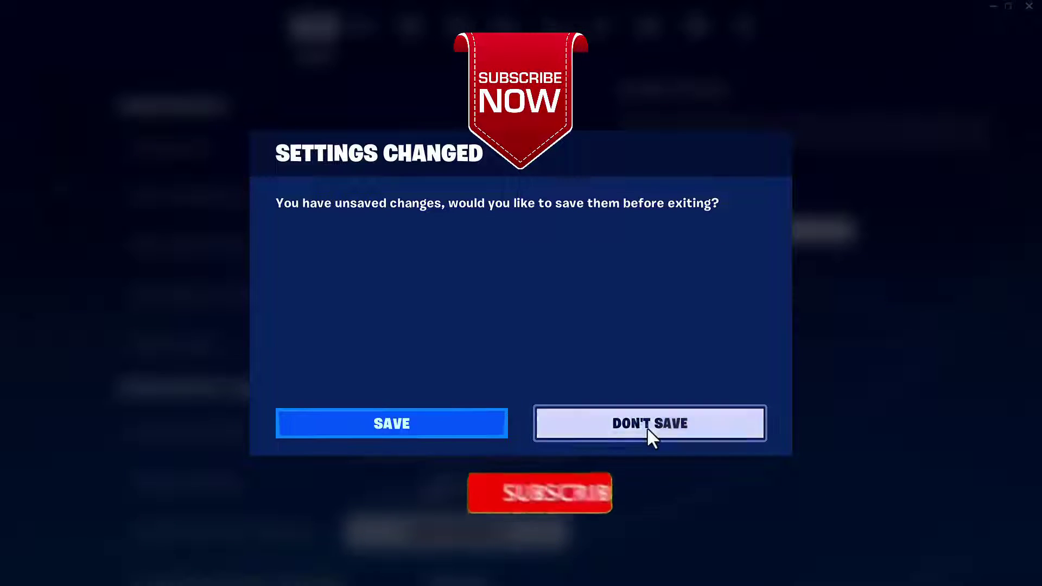
left_click(646, 428)
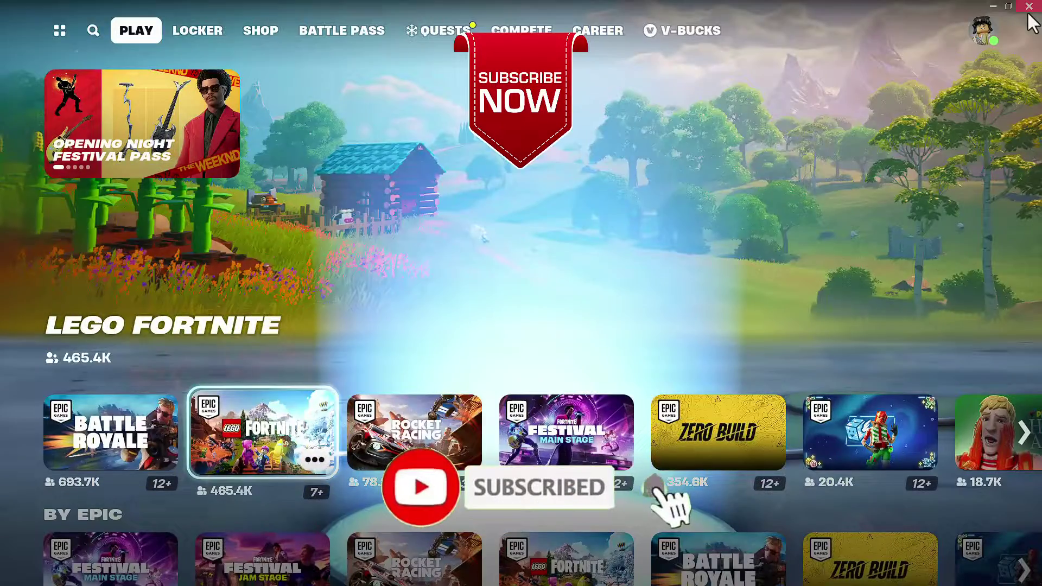
left_click(1028, 5)
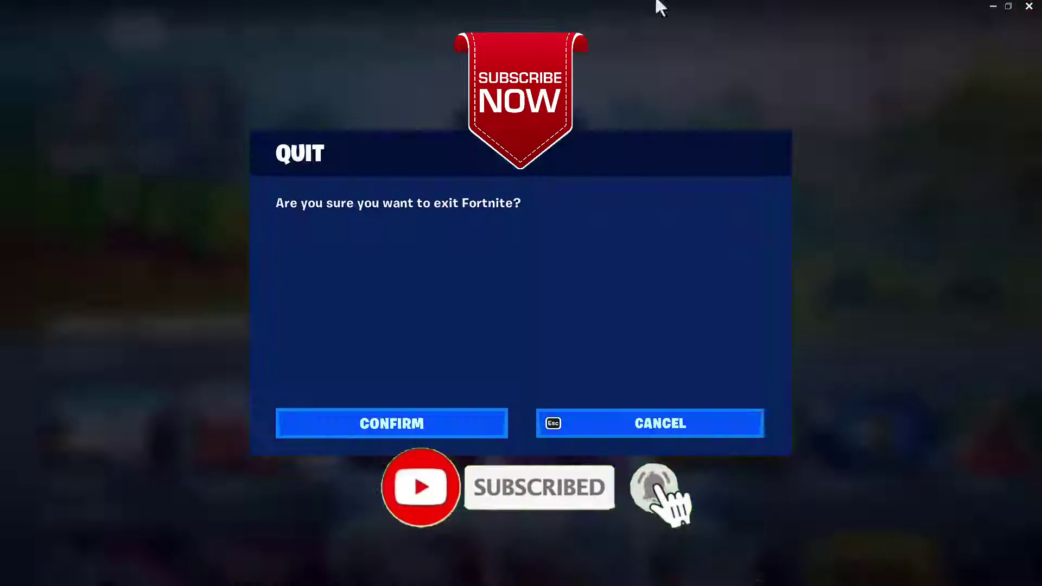
left_click(431, 425)
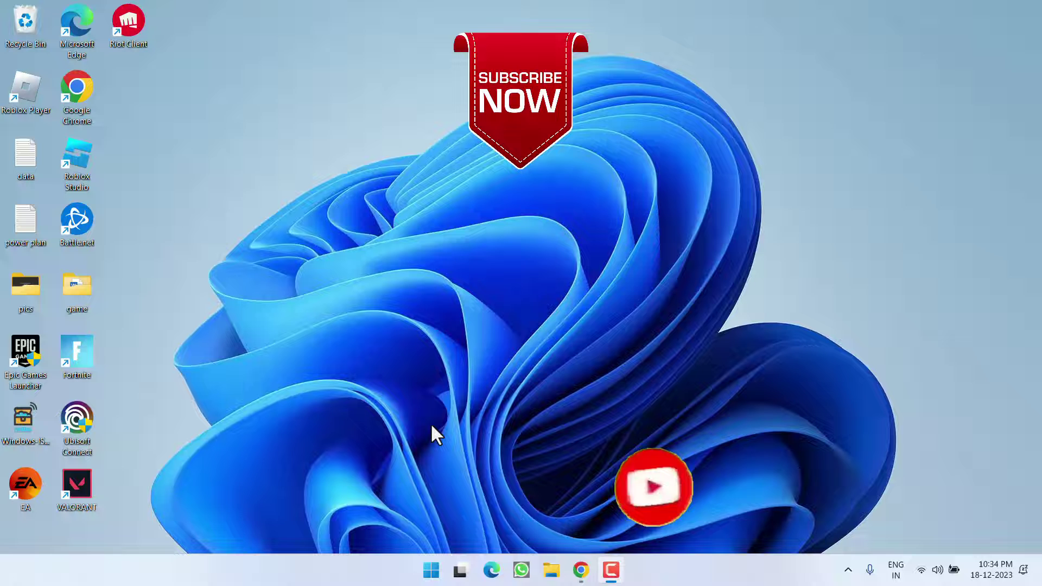